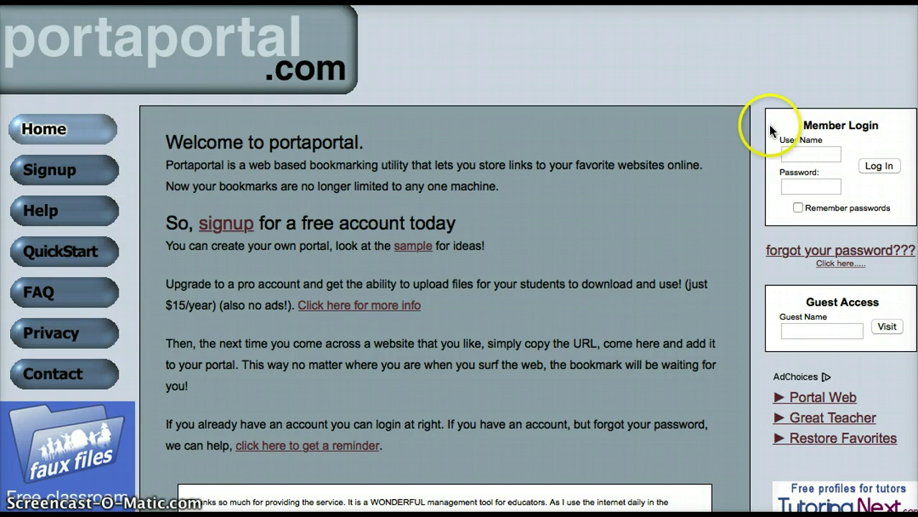
Step: Log in to the member account with its user name and password, and decline to save the password for now
left_click(803, 152)
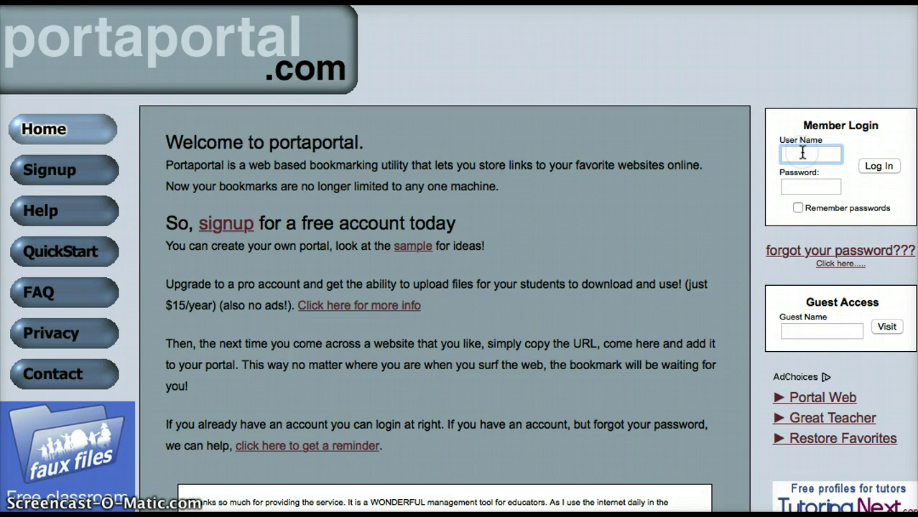
type("ll")
type("braryher")
type("o")
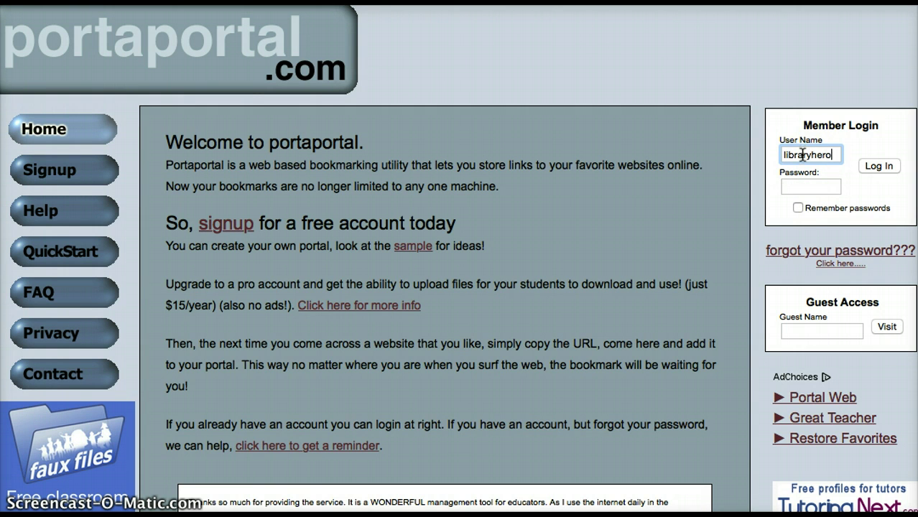
left_click(796, 187)
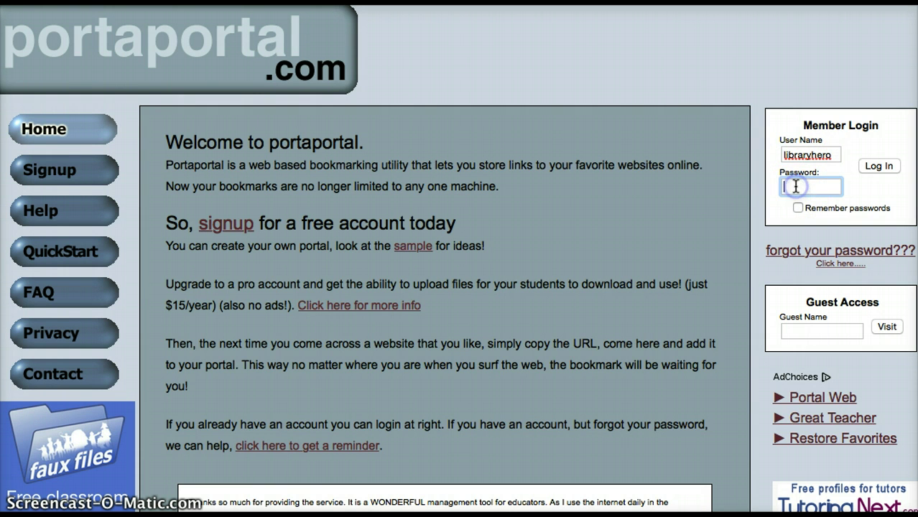
type("**********")
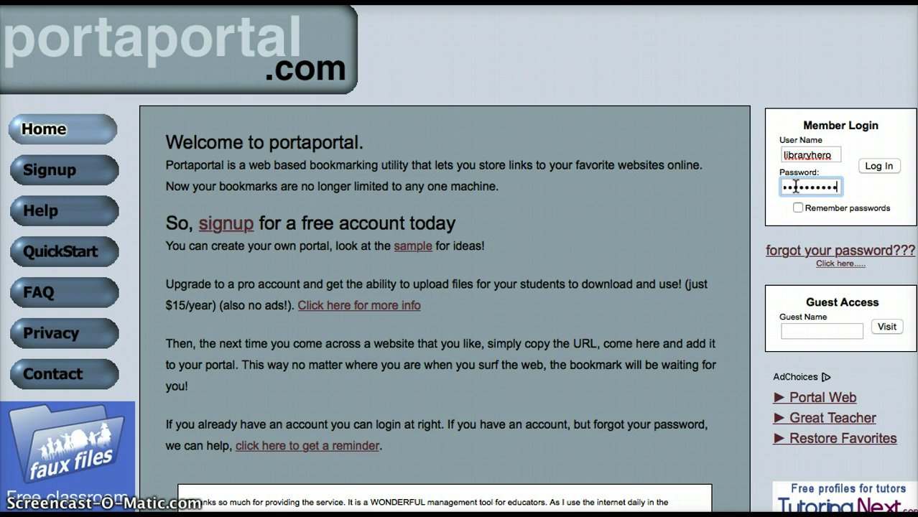
key("Return")
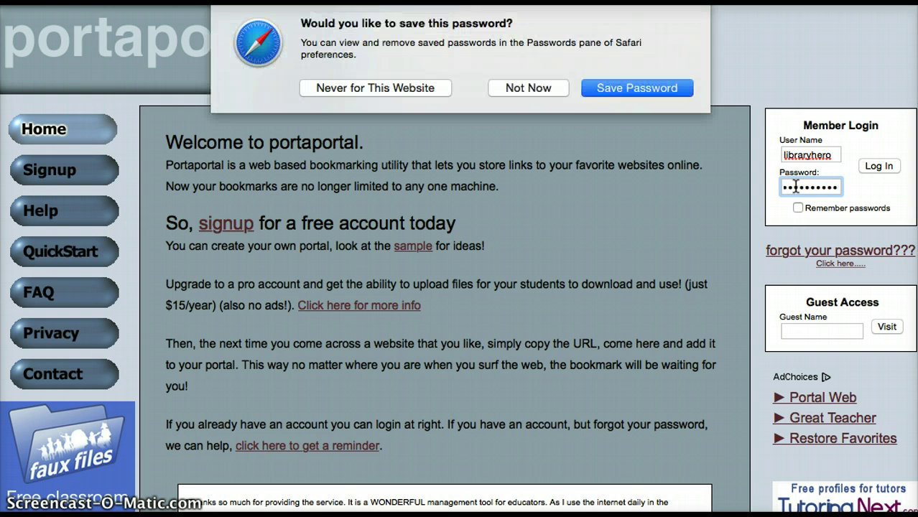
left_click(528, 88)
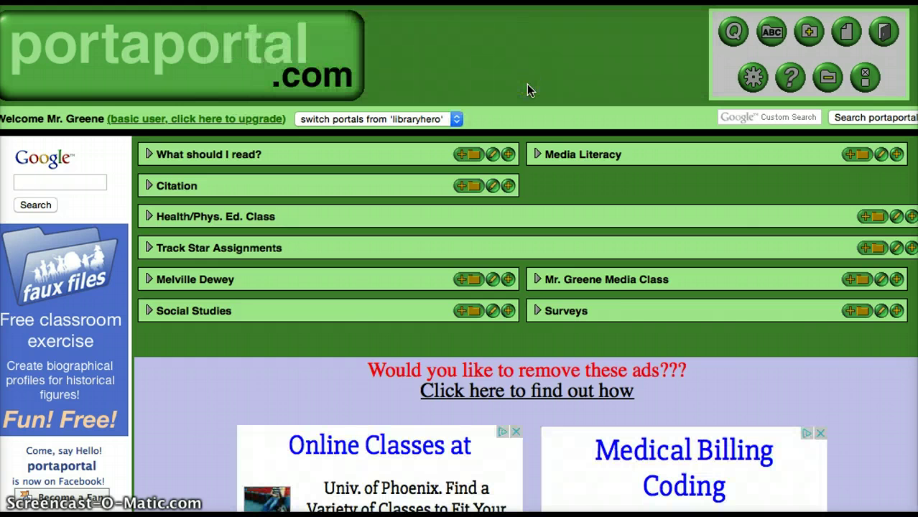
left_click(525, 71)
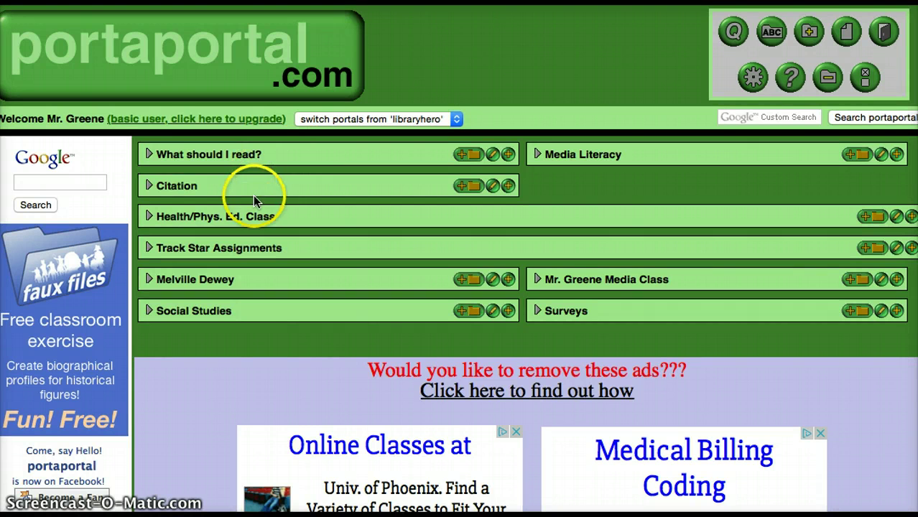
Step: Examine the bookmarks in the What should I read?, Citation and Surveys categories, collapsing each category after viewing it
left_click(149, 155)
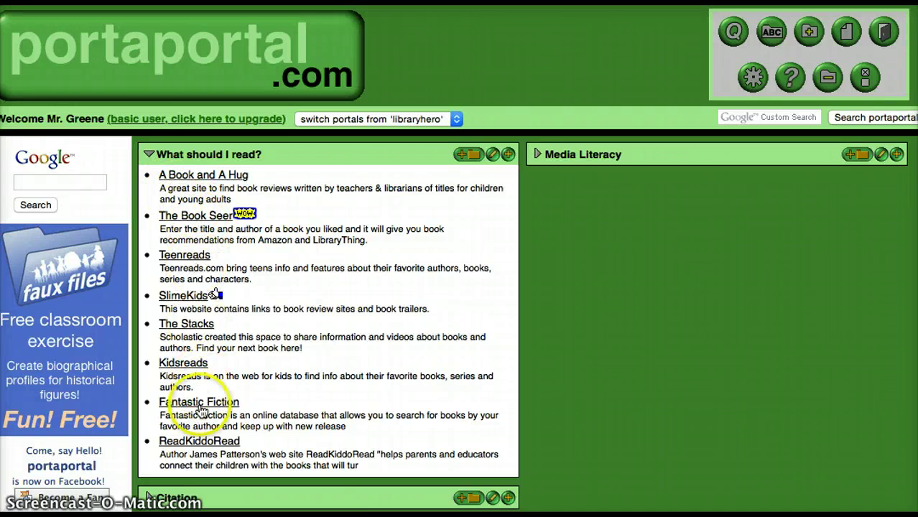
left_click(148, 155)
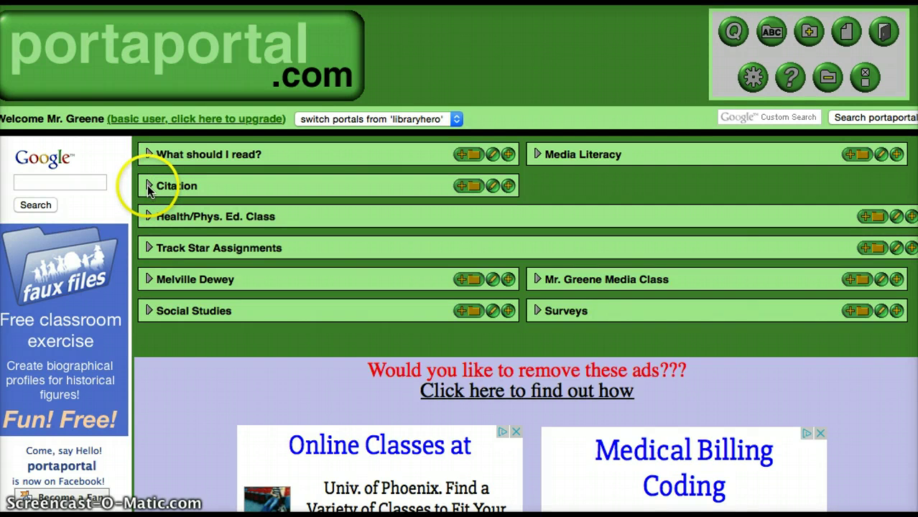
left_click(148, 186)
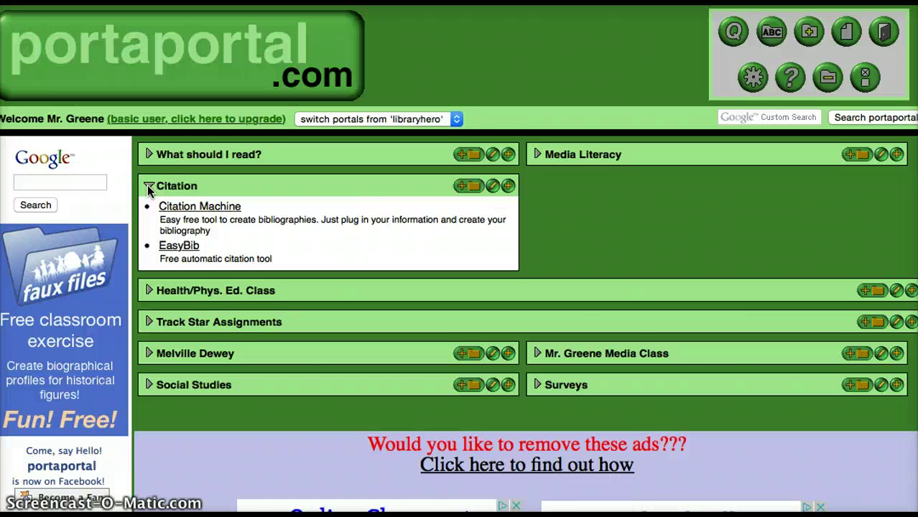
left_click(149, 187)
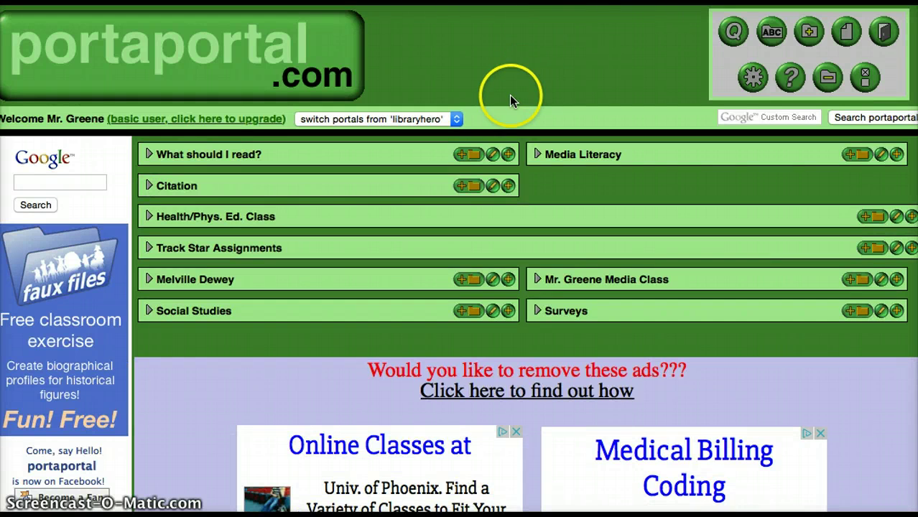
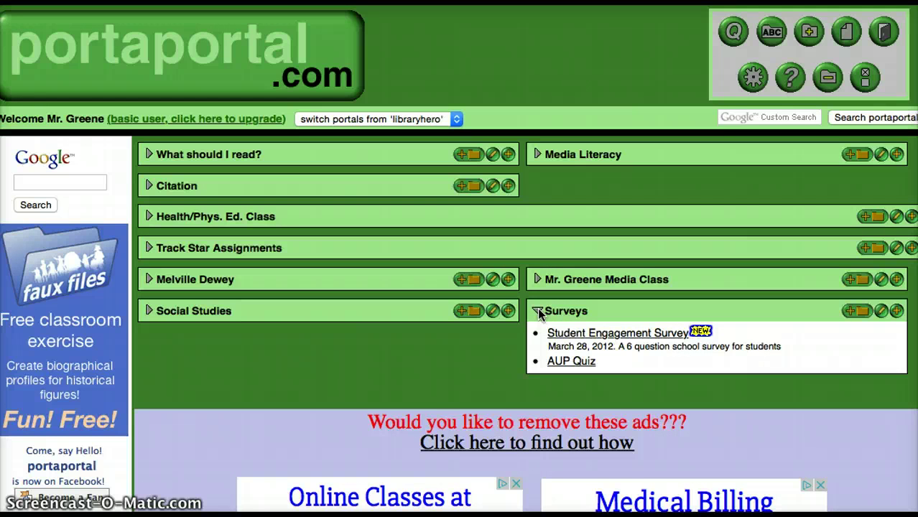
left_click(539, 311)
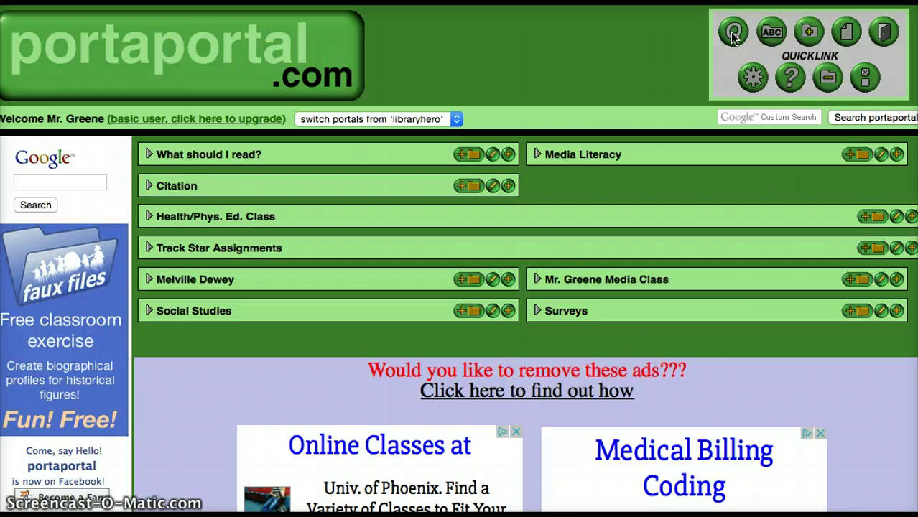
Step: View the QuickLink window for adding bookmarks, dismiss it, and identify the Add Categories and Uploaded Files functions
left_click(76, 29)
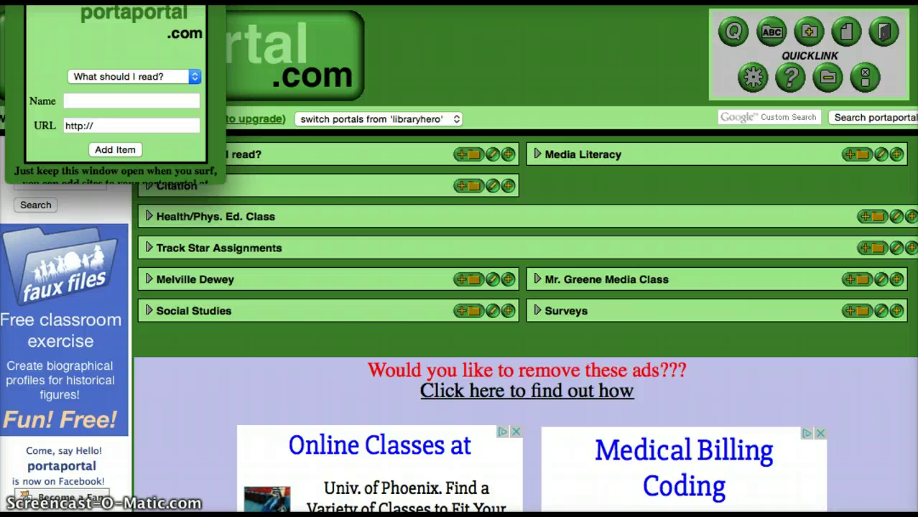
left_click(662, 68)
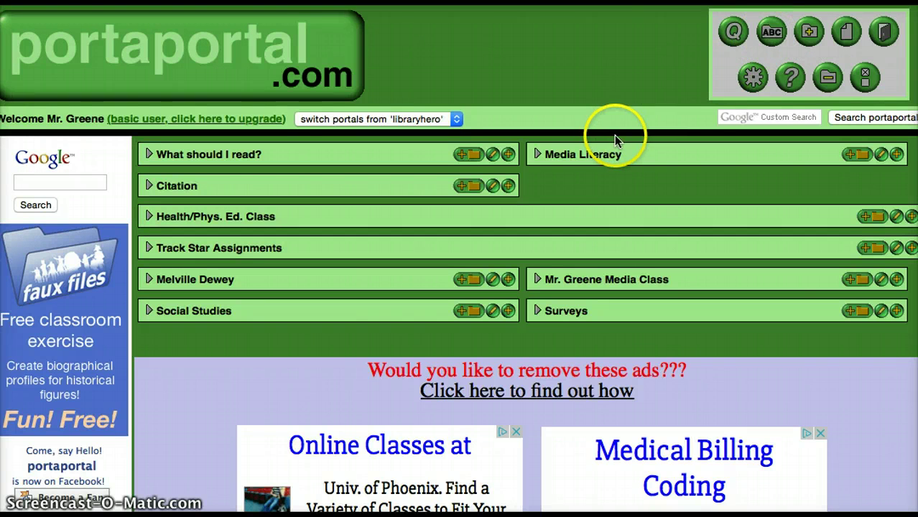
left_click(811, 27)
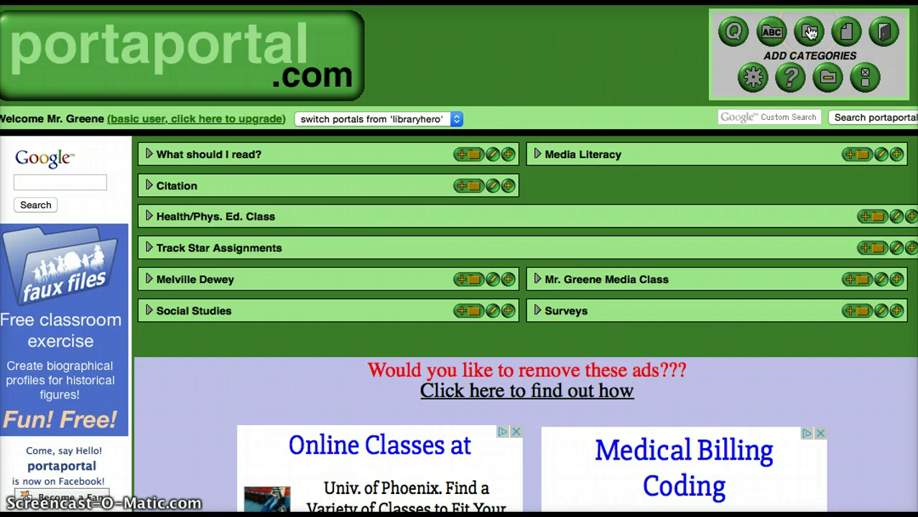
left_click(846, 30)
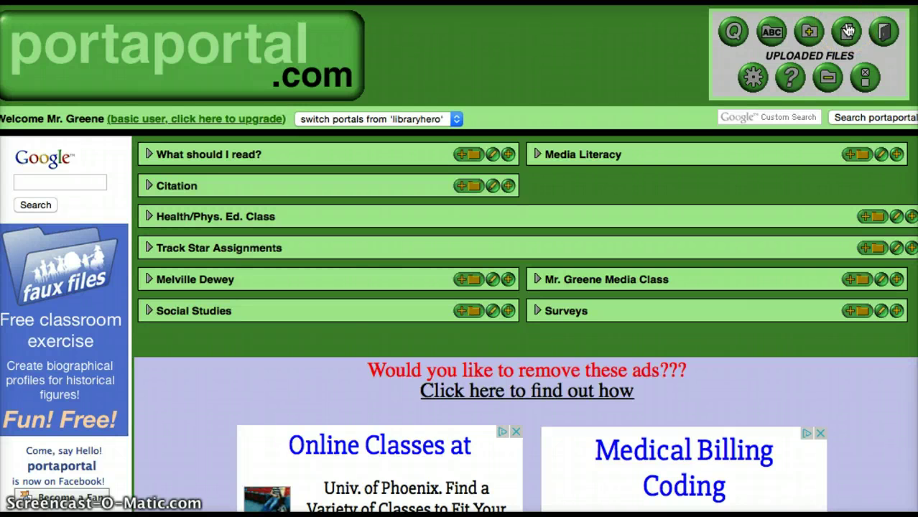
Step: Open the portal utilities page and review its options for cloning, importing bookmarks, testing links, exporting and deleting the portal
left_click(753, 80)
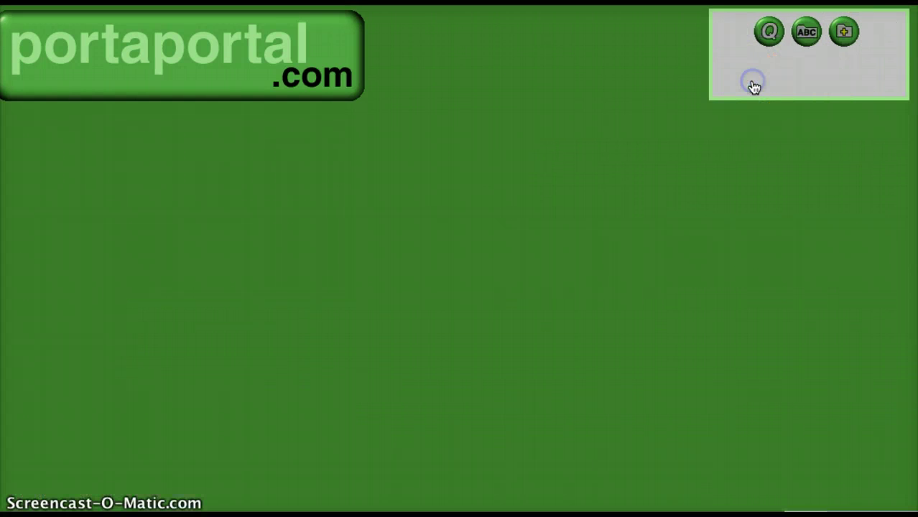
scroll(388, 215, "down", 2)
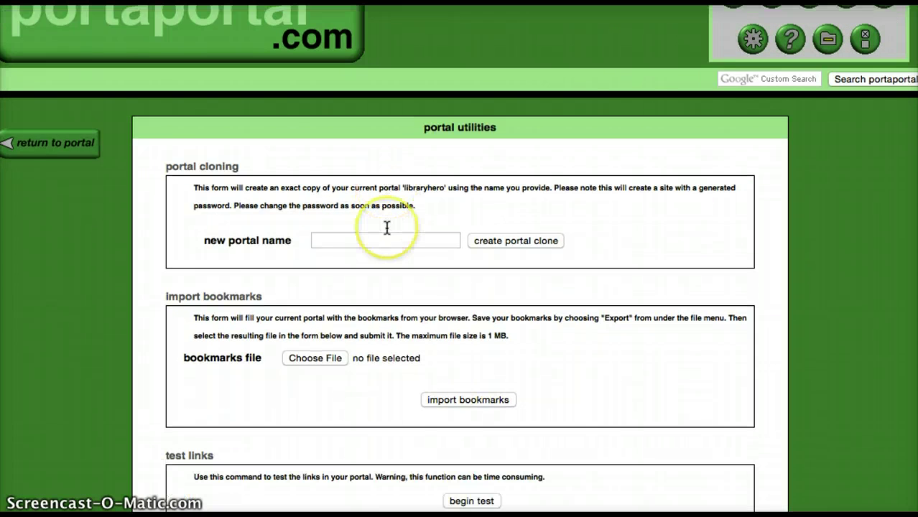
scroll(387, 237, "down", 2)
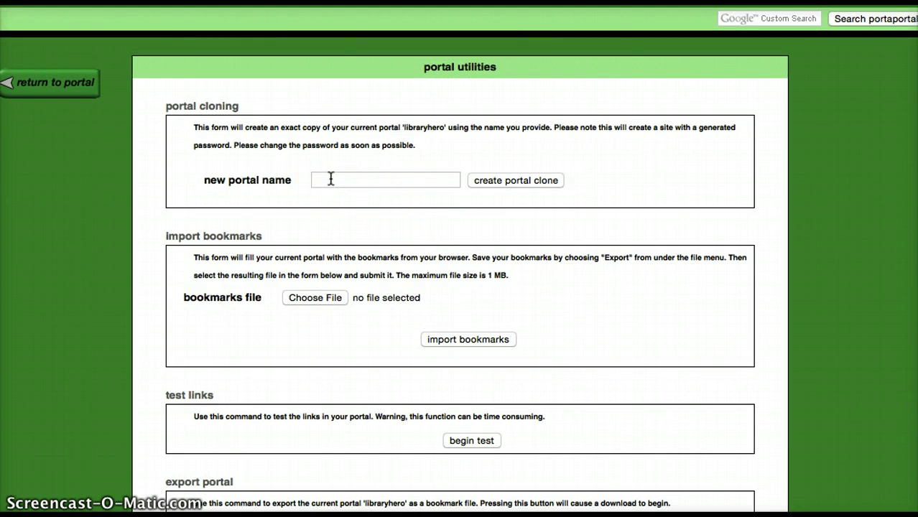
scroll(328, 180, "down", 5)
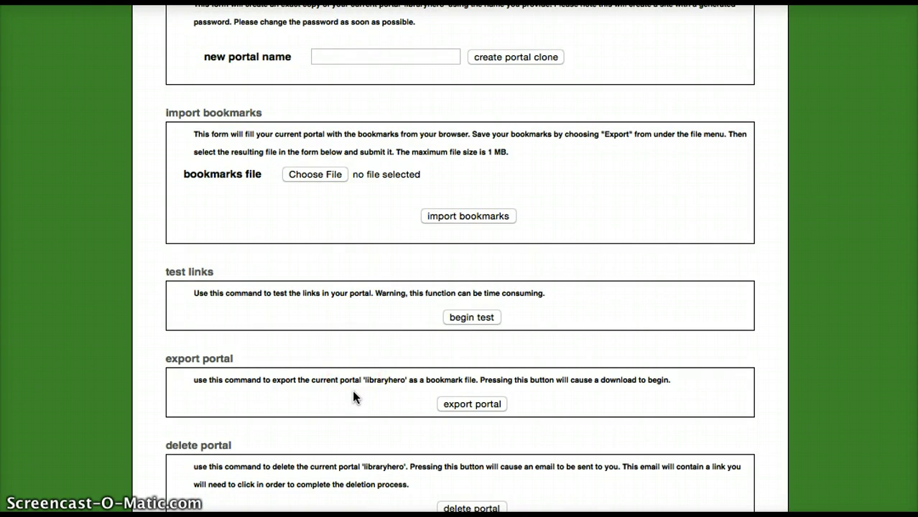
scroll(353, 392, "up", 4)
scroll(353, 393, "down", 5)
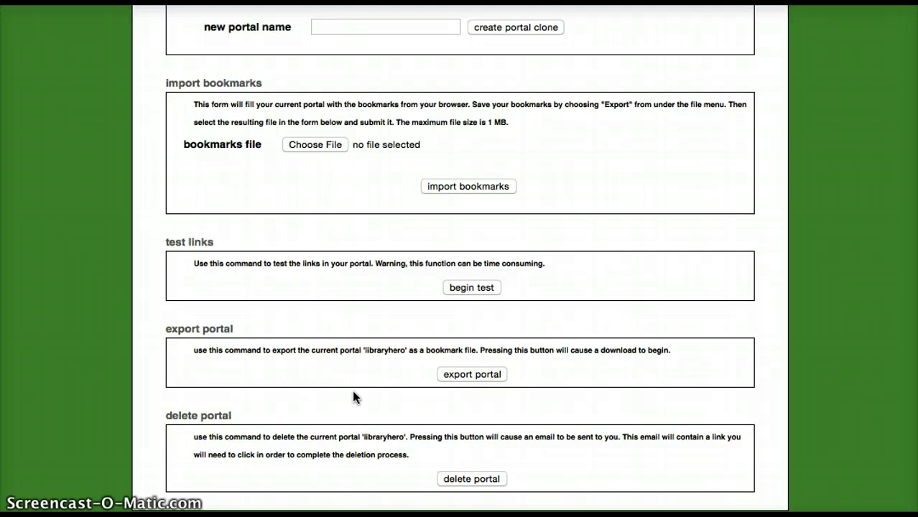
scroll(524, 431, "up", 10)
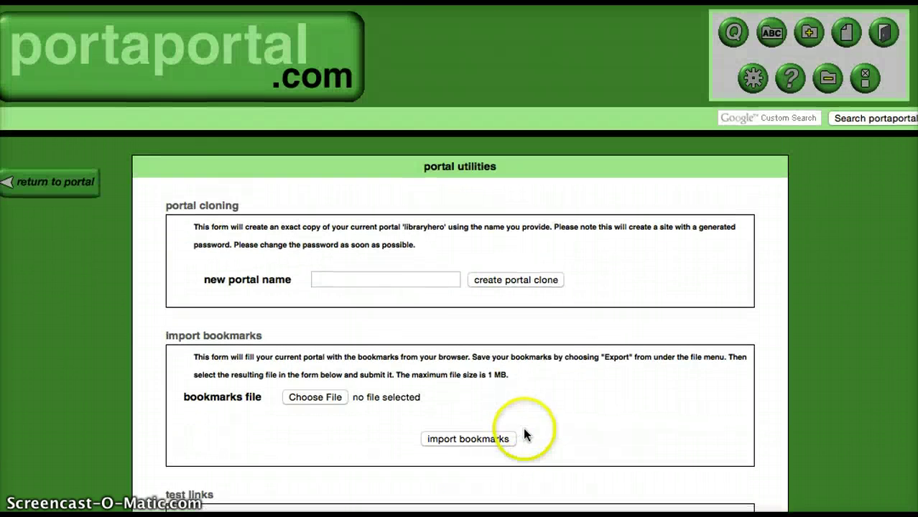
Step: Open the portaportal help page and read the explanations of the Portal Editing console and the Category Editing Console
left_click(790, 77)
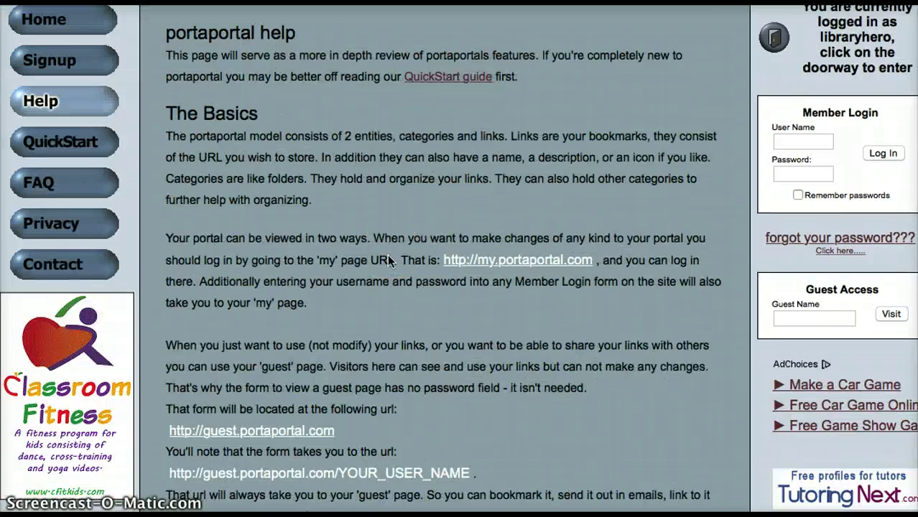
scroll(387, 260, "down", 10)
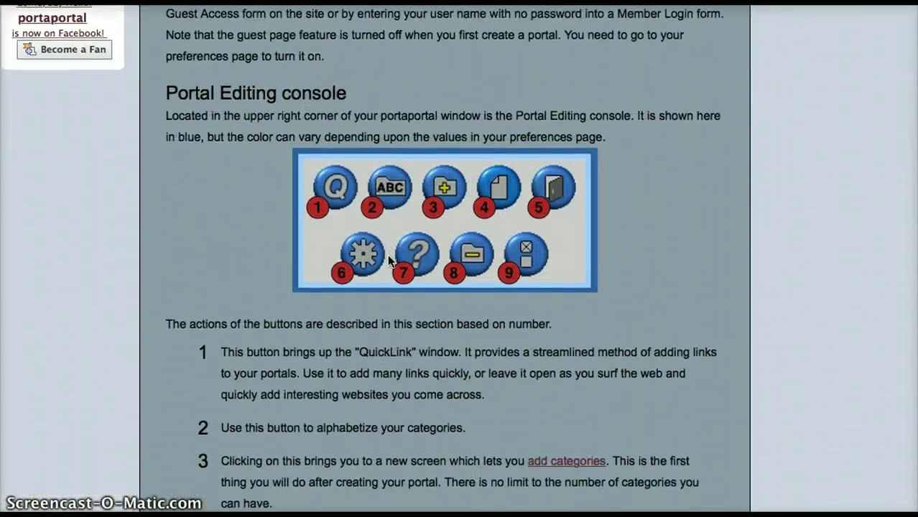
scroll(389, 260, "down", 6)
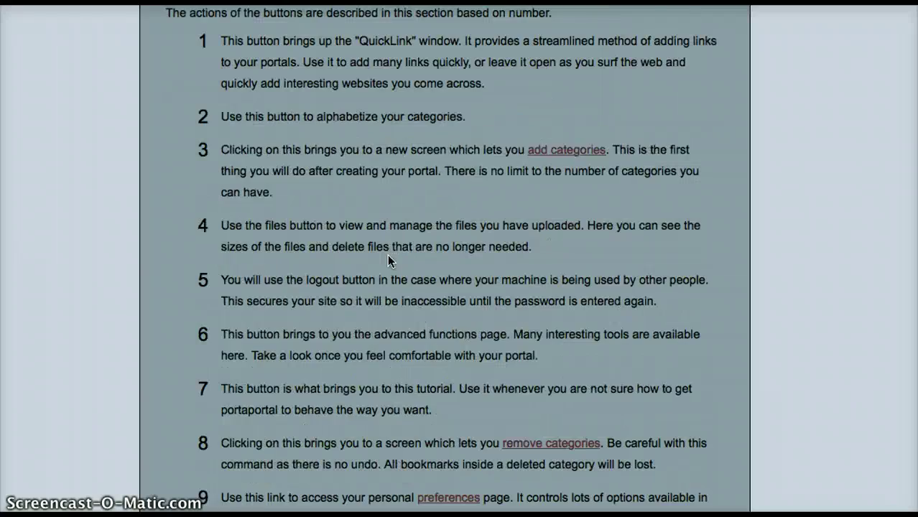
scroll(388, 257, "down", 6)
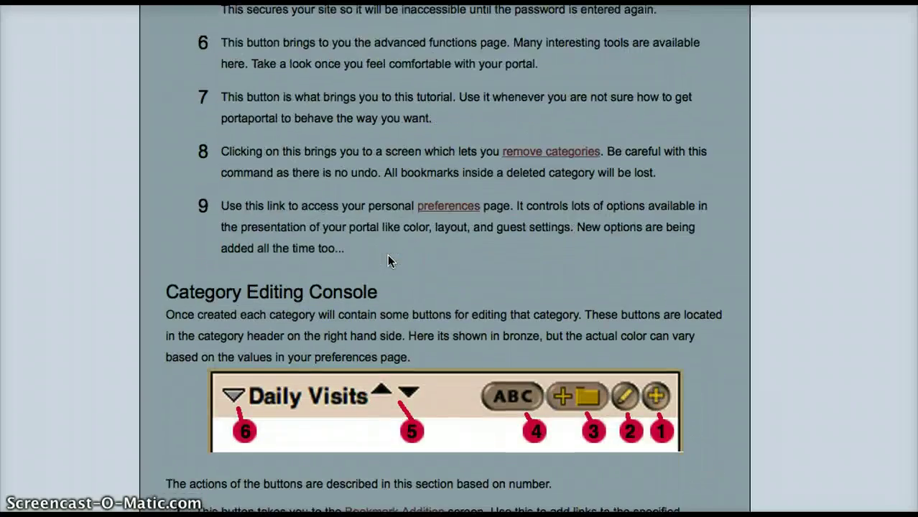
scroll(388, 260, "down", 3)
scroll(388, 260, "down", 2)
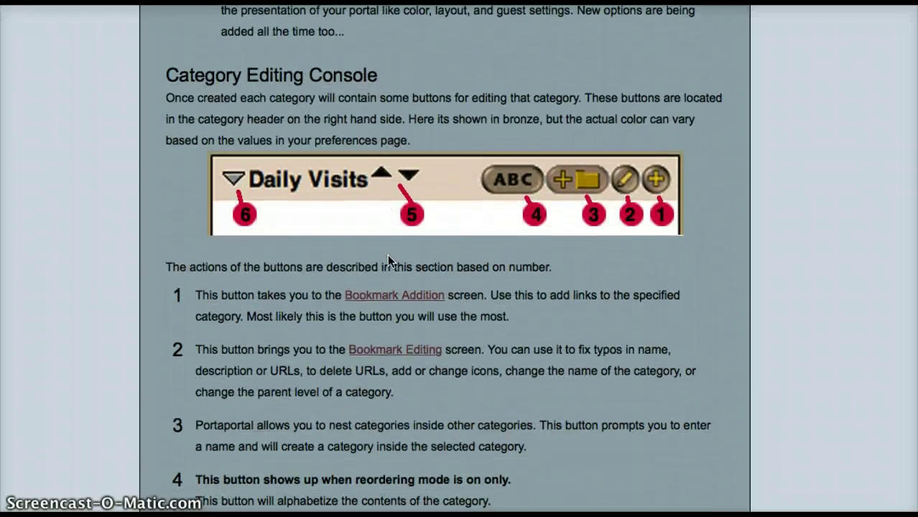
scroll(387, 254, "down", 3)
scroll(388, 251, "up", 15)
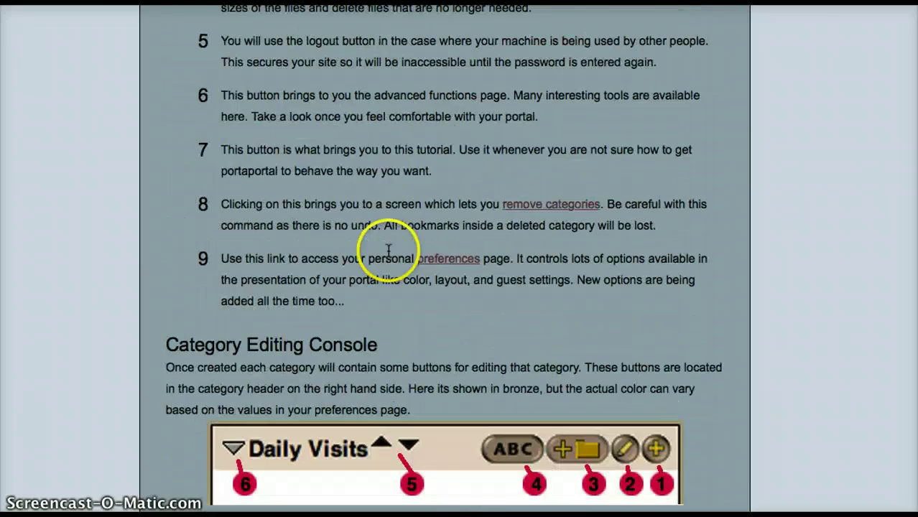
scroll(387, 248, "up", 10)
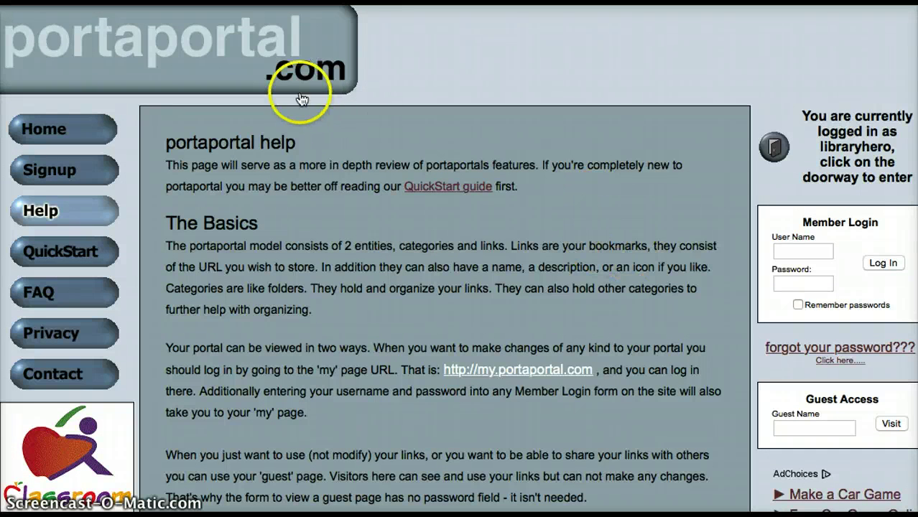
Step: Return to the portal, open its preferences page and review the account settings
left_click(773, 147)
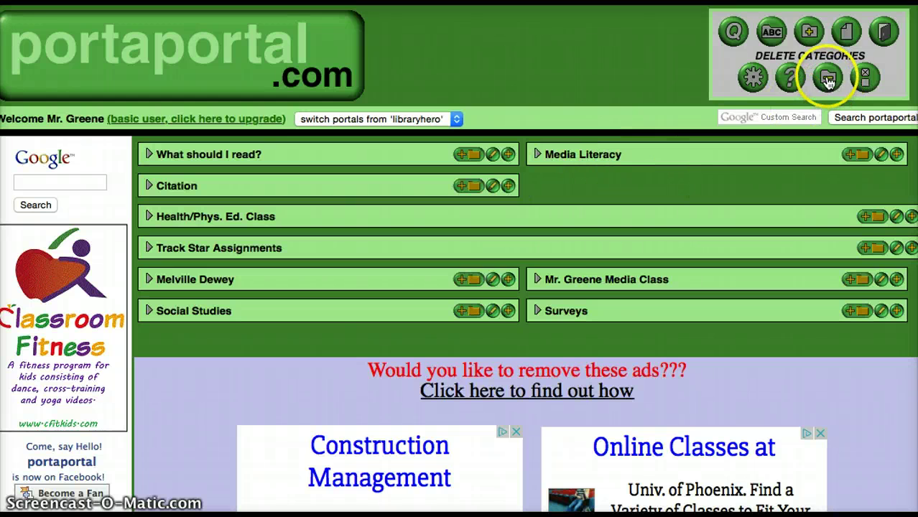
left_click(863, 77)
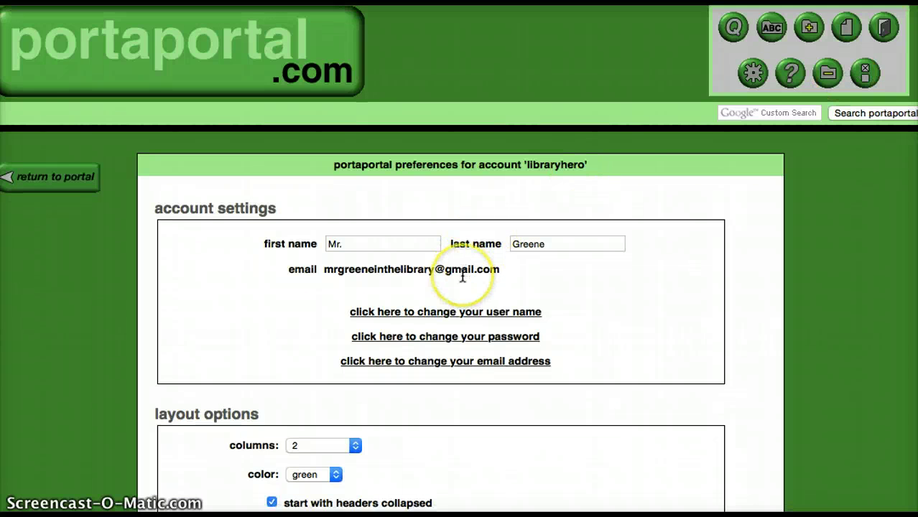
scroll(461, 273, "down", 2)
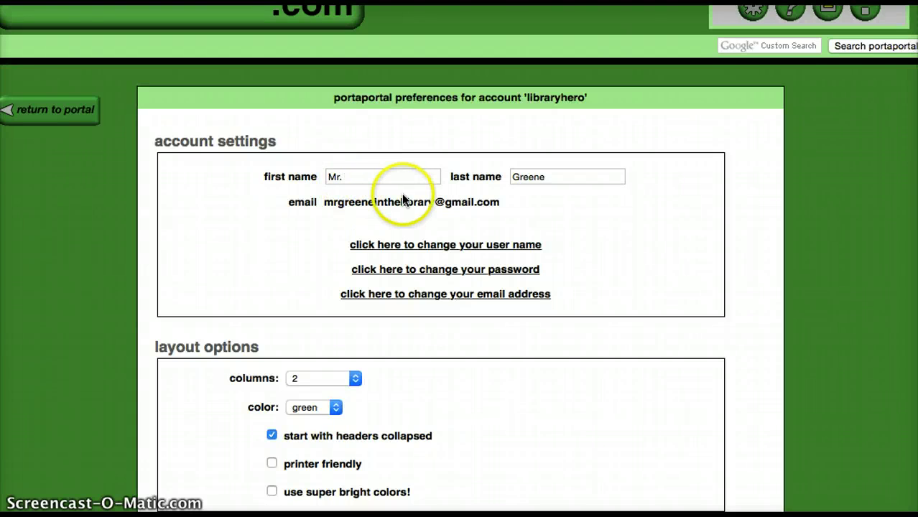
scroll(402, 200, "down", 3)
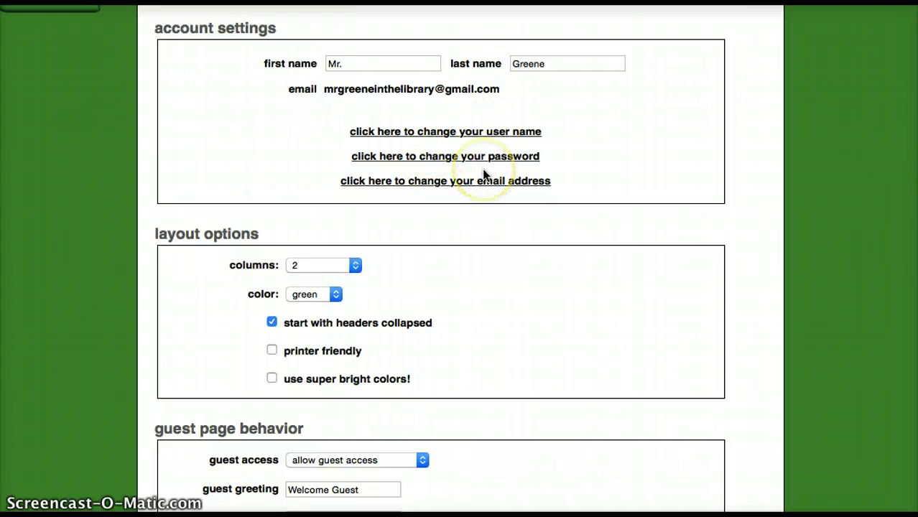
scroll(483, 173, "down", 5)
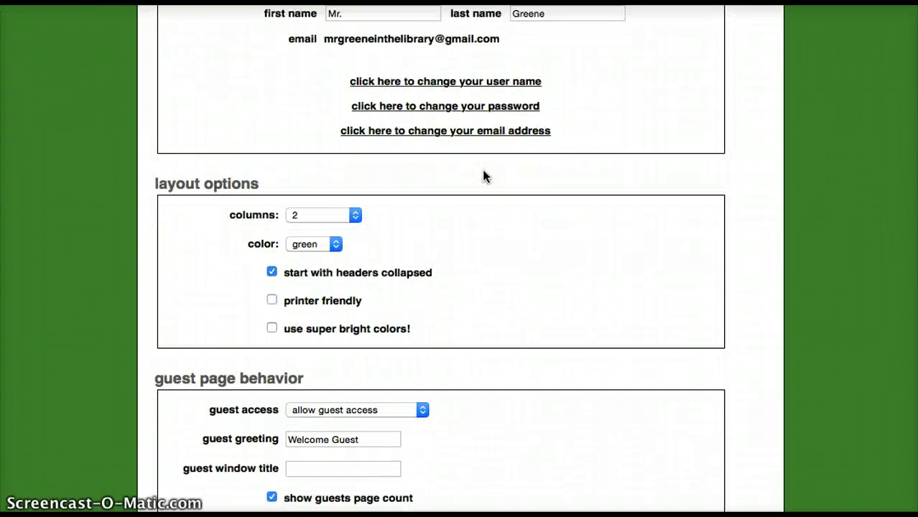
Step: Set the portal's color to blue and its layout to 3 columns
mouse_move(299, 161)
mouse_move(246, 171)
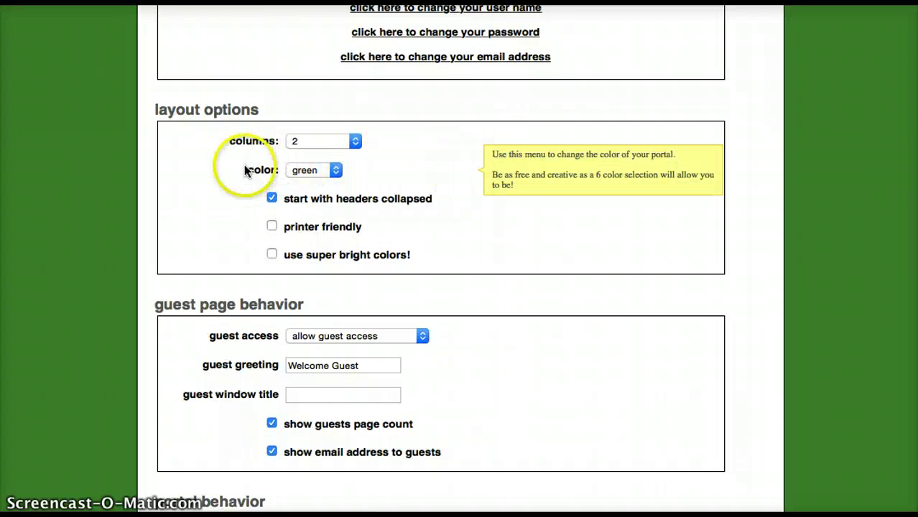
left_click(338, 178)
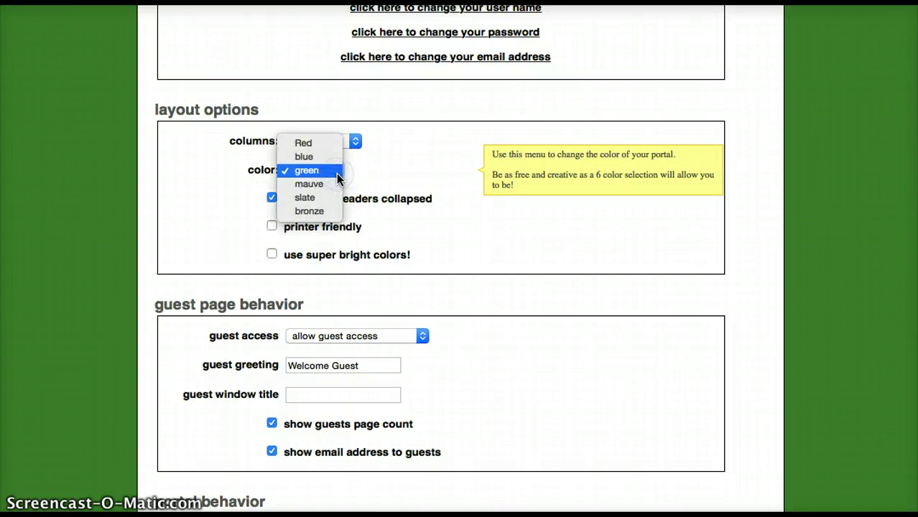
left_click(319, 156)
left_click(353, 142)
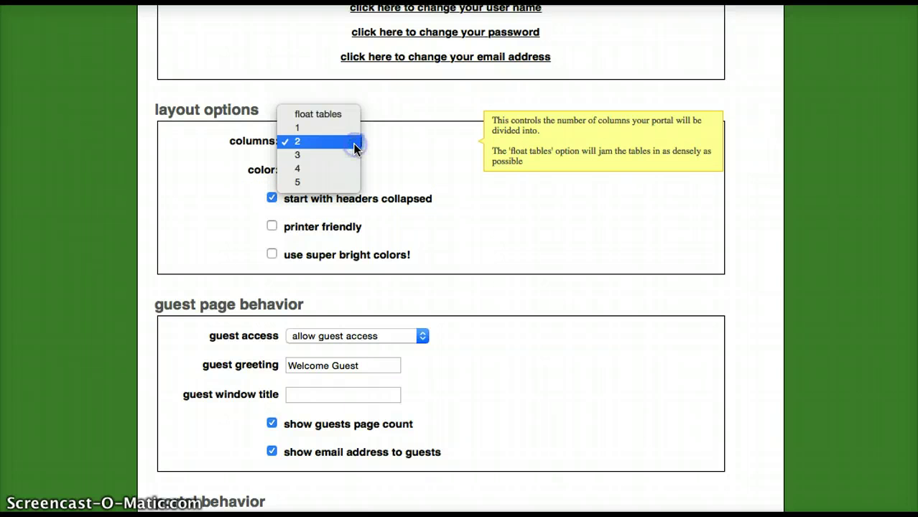
left_click(340, 156)
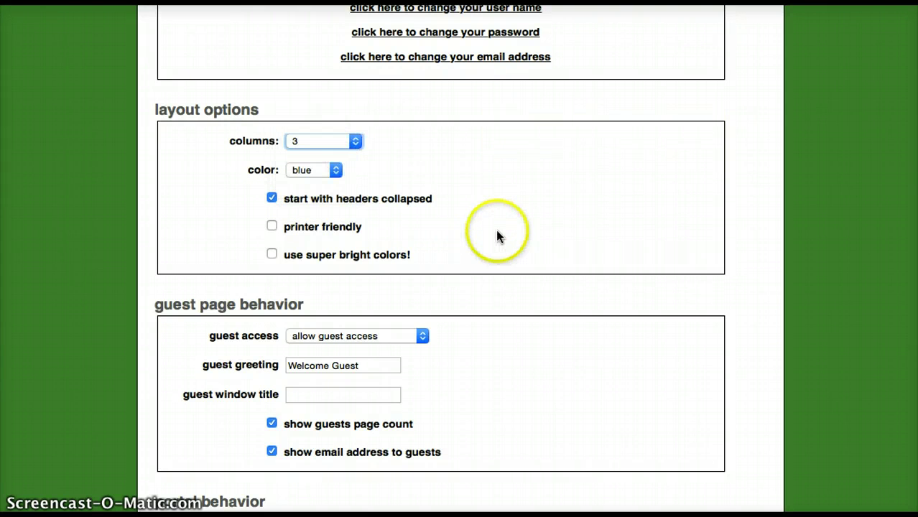
Step: Examine the guest access choices, guests page count, new-window links and portal switching options in the preferences
scroll(498, 236, "down", 5)
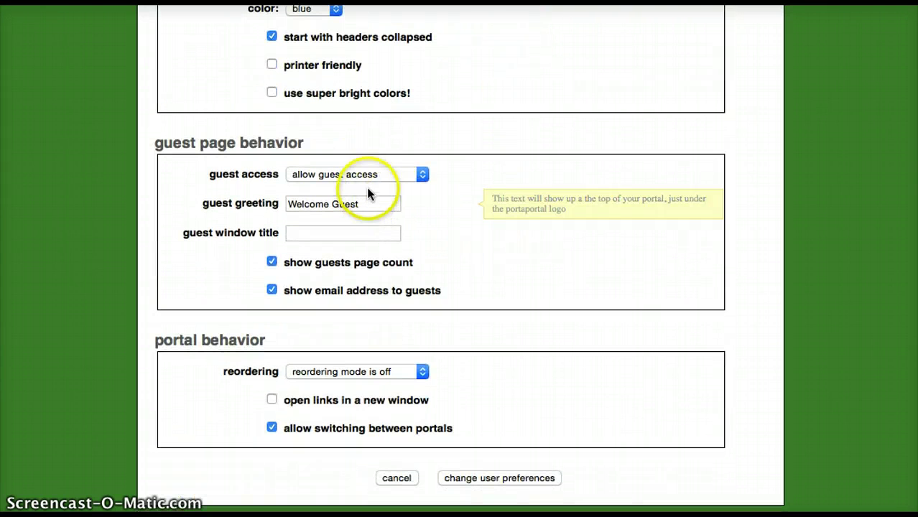
left_click(422, 177)
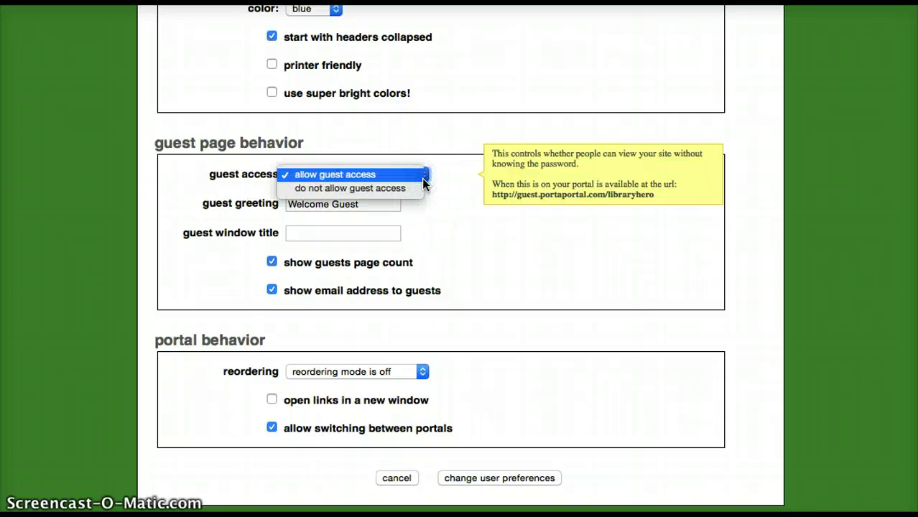
left_click(423, 182)
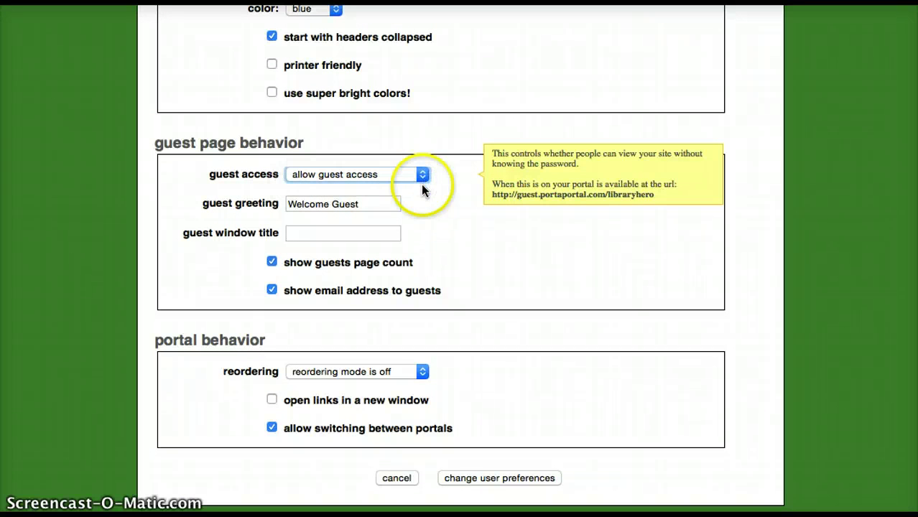
left_click(439, 234)
scroll(439, 234, "down", 1)
mouse_move(389, 256)
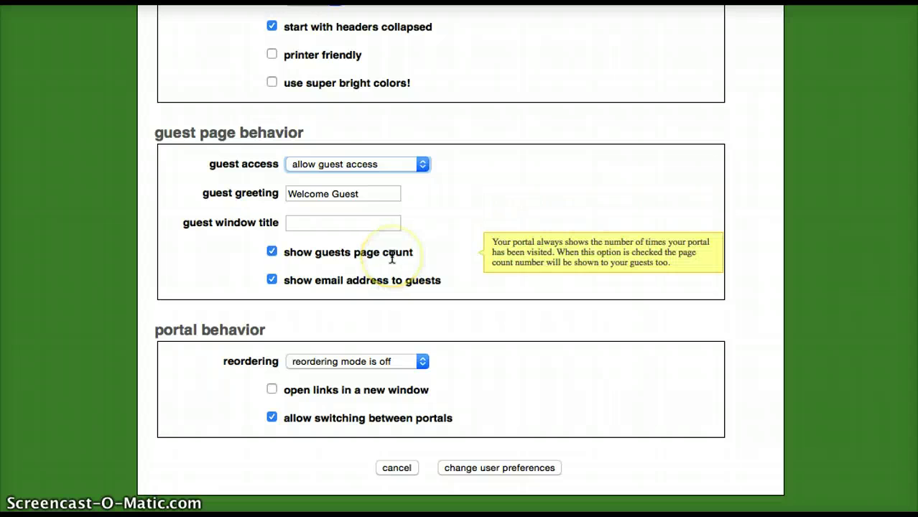
mouse_move(436, 404)
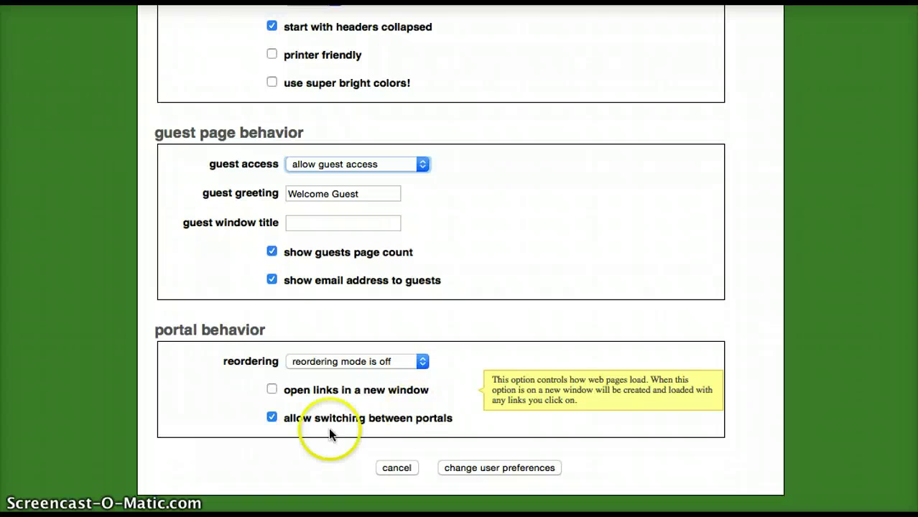
mouse_move(306, 422)
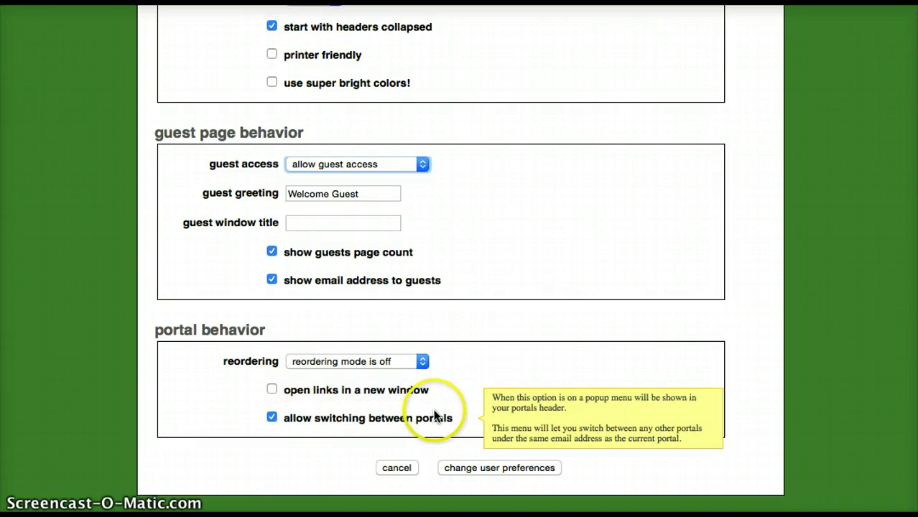
Step: Review the preferences page once more and save the changed user preferences
scroll(323, 395, "up", 4)
scroll(322, 396, "up", 4)
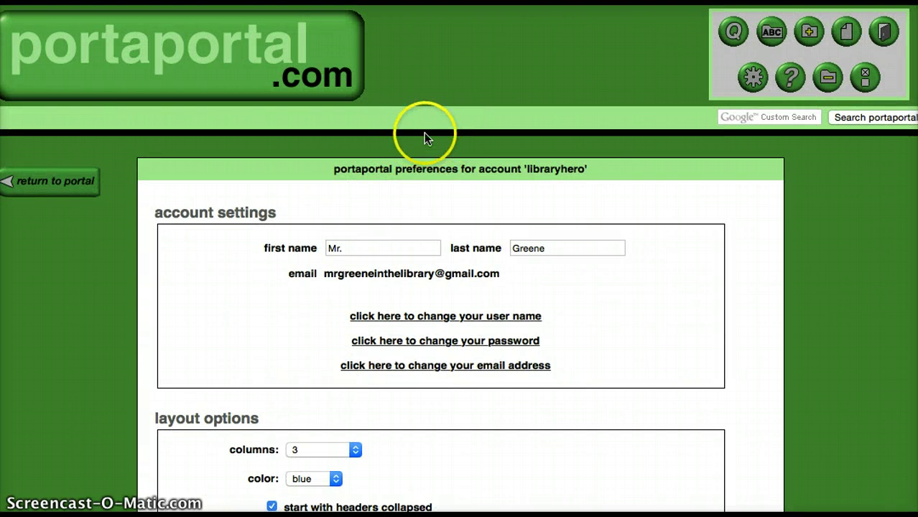
scroll(416, 136, "down", 1)
scroll(393, 339, "down", 10)
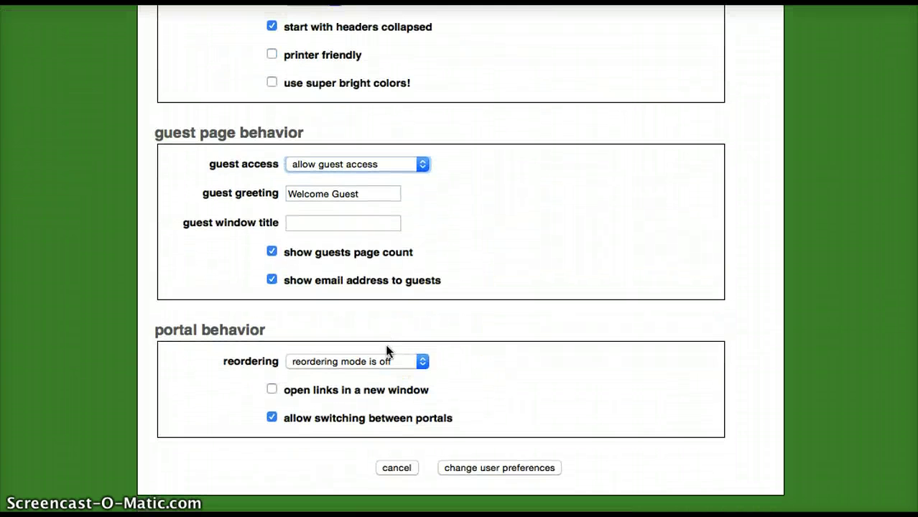
left_click(467, 469)
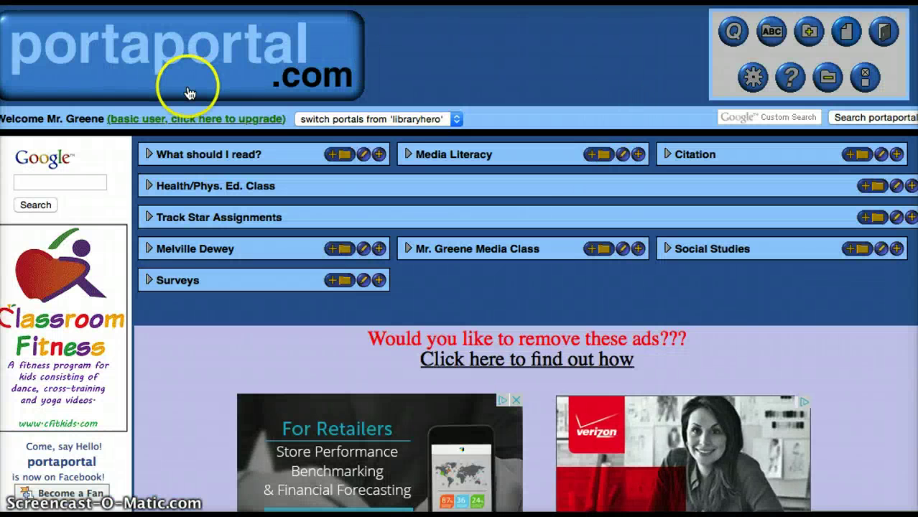
Step: Log out of the account and visit the portal as a guest using the guest name libraryhero
left_click(886, 33)
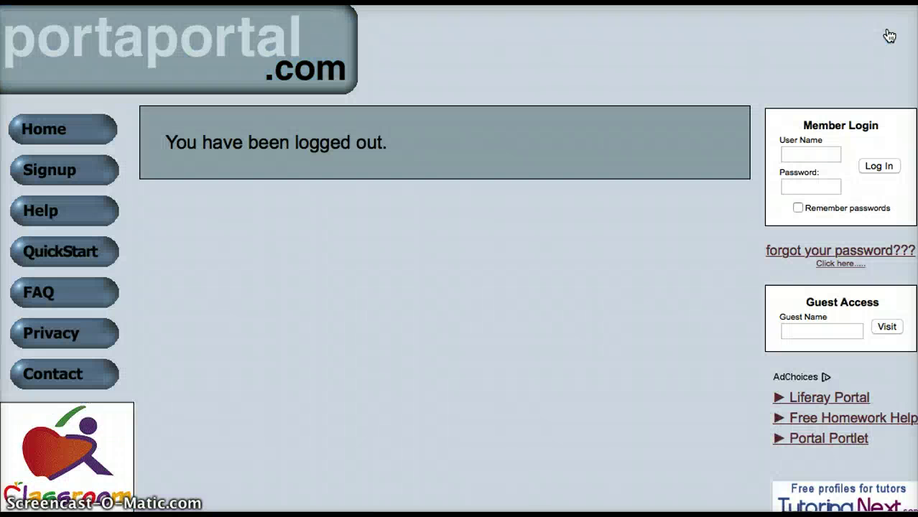
left_click(428, 247)
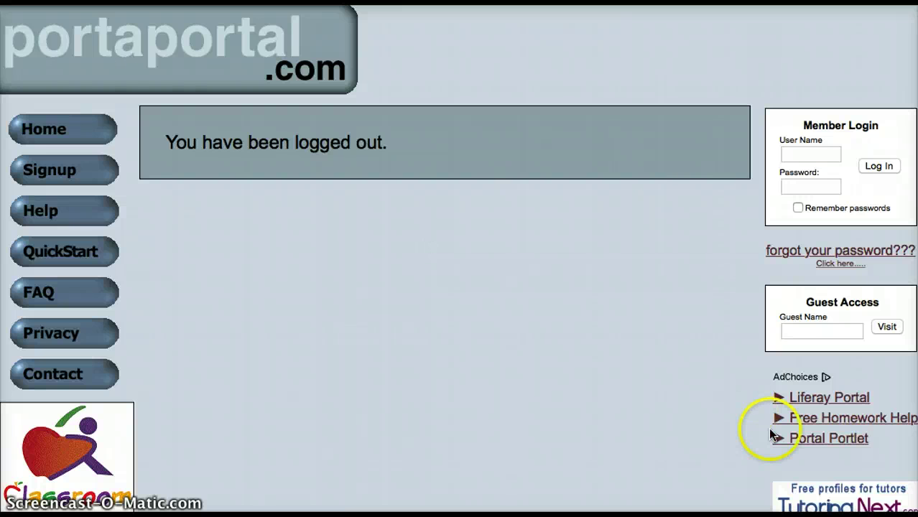
left_click(811, 333)
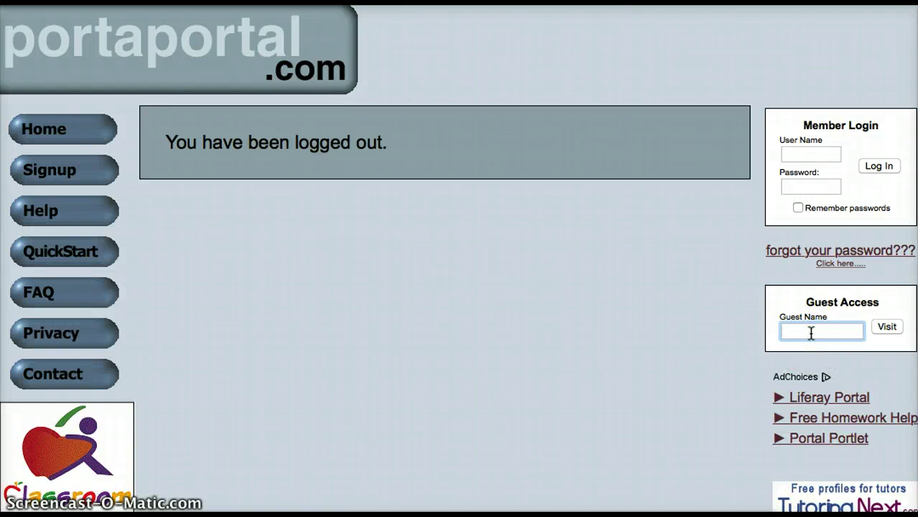
type("libraryhero")
left_click(886, 327)
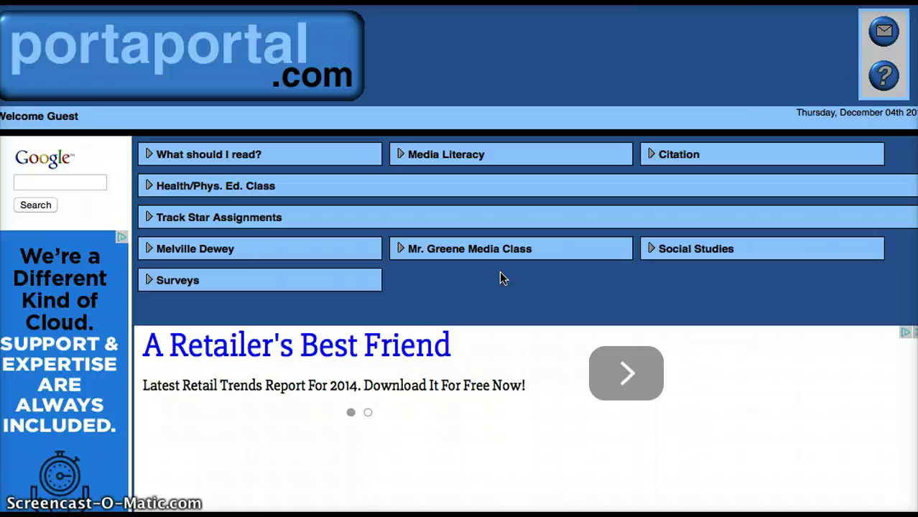
left_click(243, 466)
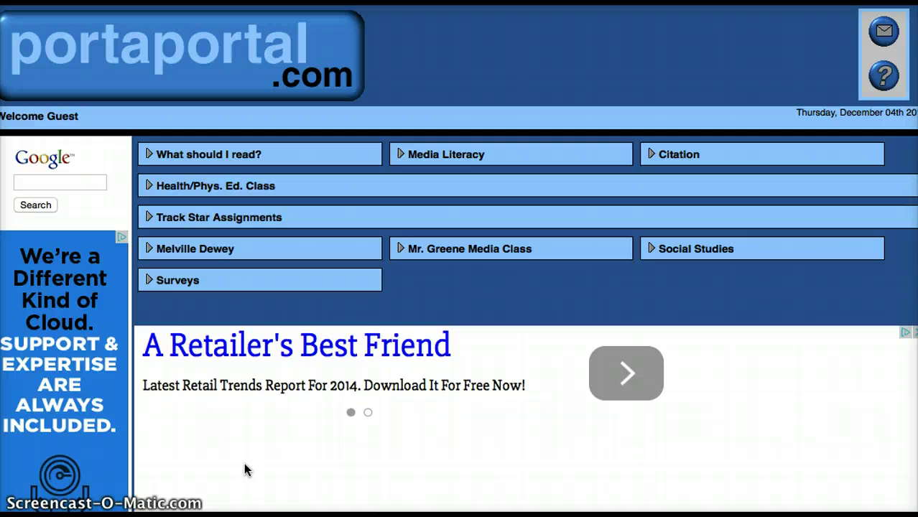